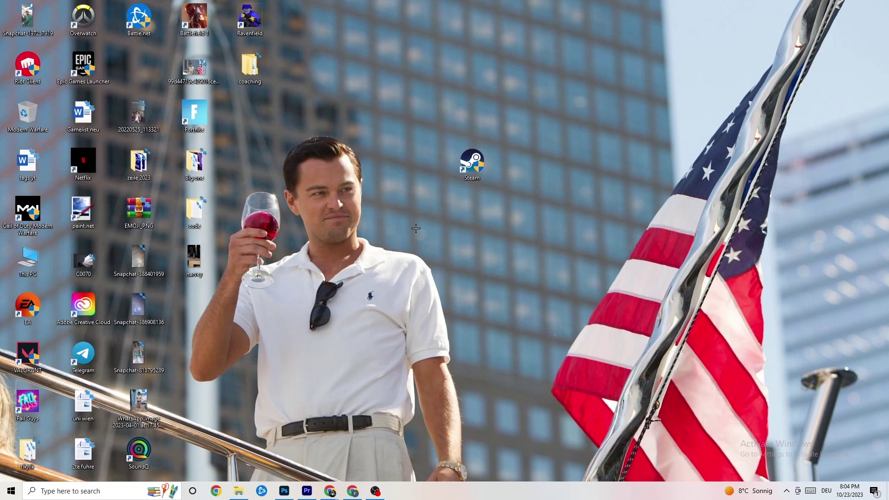
- Reposition the Steam shortcut on the desktop and open its properties
{"action": "left_click_drag", "start_coordinate": [471, 162], "coordinate": [363, 169]}
{"action": "left_click_drag", "start_coordinate": [467, 159], "coordinate": [406, 175]}
{"action": "left_click_drag", "start_coordinate": [359, 154], "coordinate": [415, 200]}
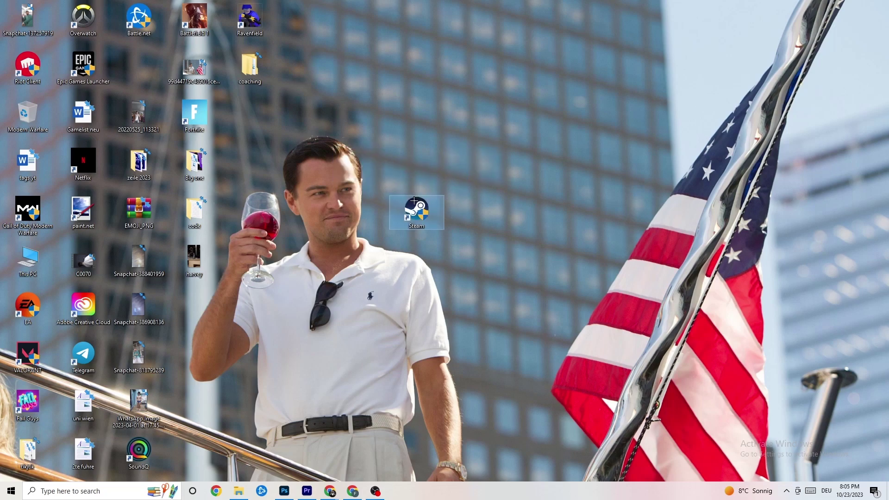
{"action": "right_click", "coordinate": [419, 214]}
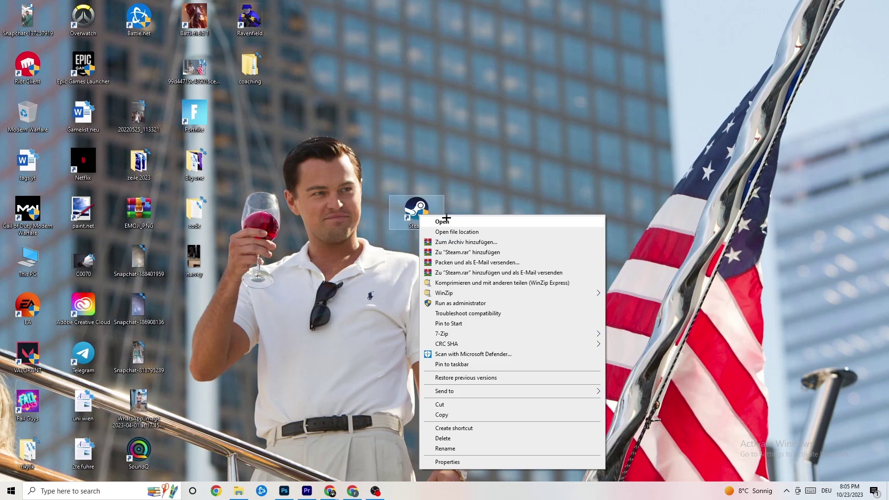
{"action": "left_click", "coordinate": [475, 461]}
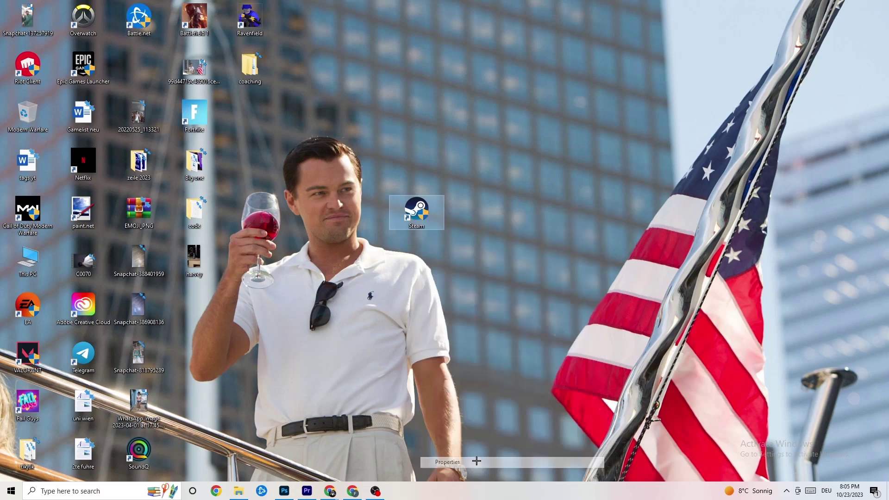
{"action": "left_click_drag", "start_coordinate": [487, 220], "coordinate": [417, 123]}
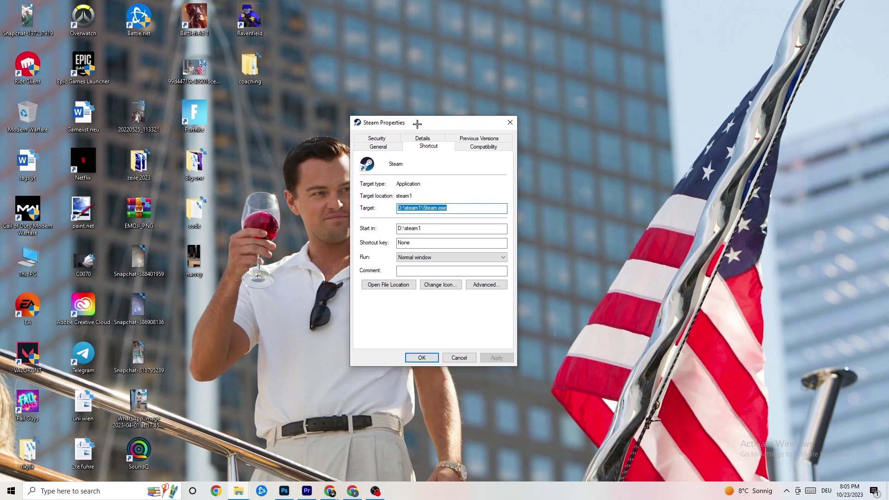
- Review the Steam shortcut's compatibility settings, including the compatibility mode choices, and confirm the properties
{"action": "left_click", "coordinate": [480, 147]}
{"action": "left_click_drag", "start_coordinate": [449, 123], "coordinate": [429, 62]}
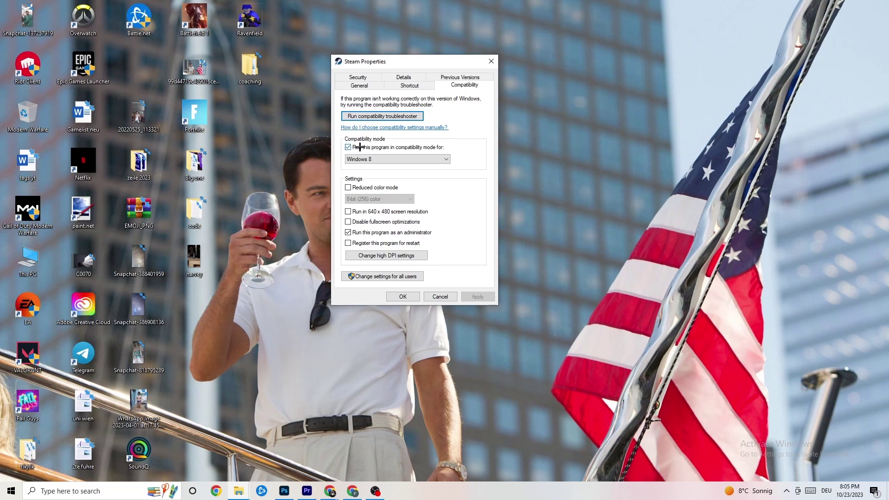
{"action": "left_click", "coordinate": [443, 157]}
{"action": "left_click", "coordinate": [463, 150]}
{"action": "left_click", "coordinate": [405, 296]}
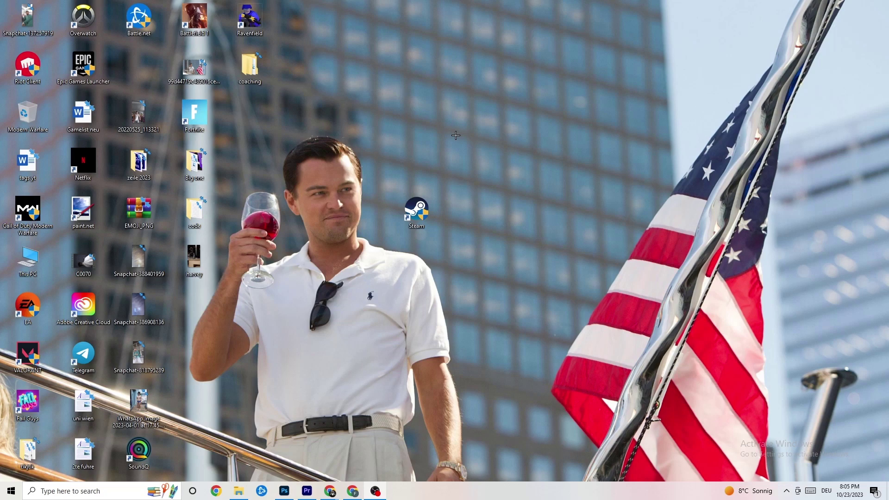
{"action": "left_click_drag", "start_coordinate": [428, 215], "coordinate": [407, 135]}
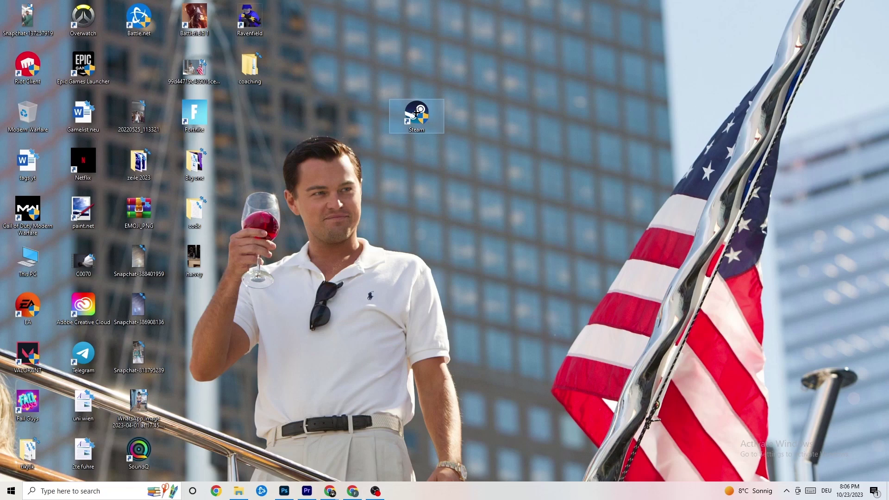
{"action": "left_click_drag", "start_coordinate": [416, 112], "coordinate": [360, 159]}
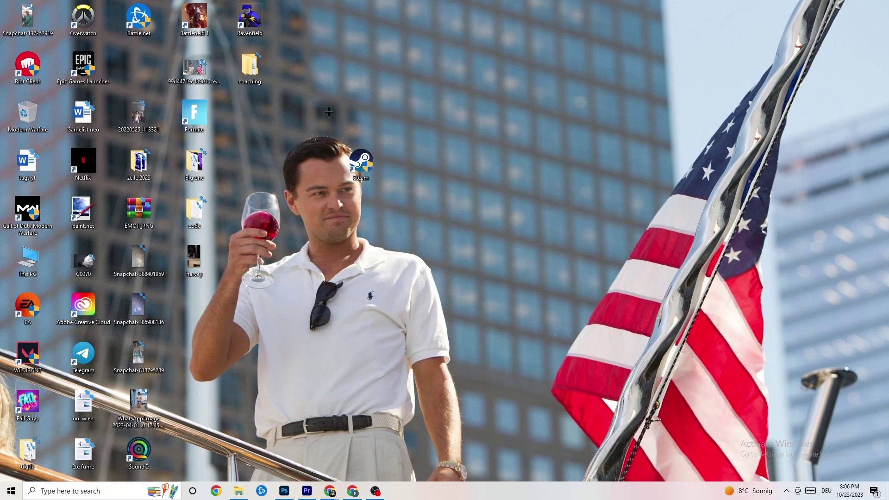
{"action": "left_click_drag", "start_coordinate": [361, 159], "coordinate": [412, 148]}
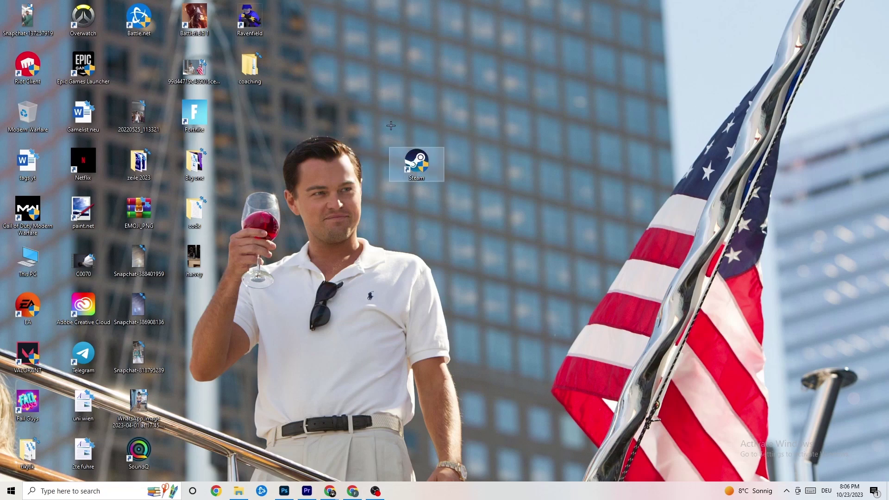
- Recheck the Steam shortcut's compatibility settings, and place the shortcut directly beneath Battle.net among the desktop icons
{"action": "right_click", "coordinate": [414, 175]}
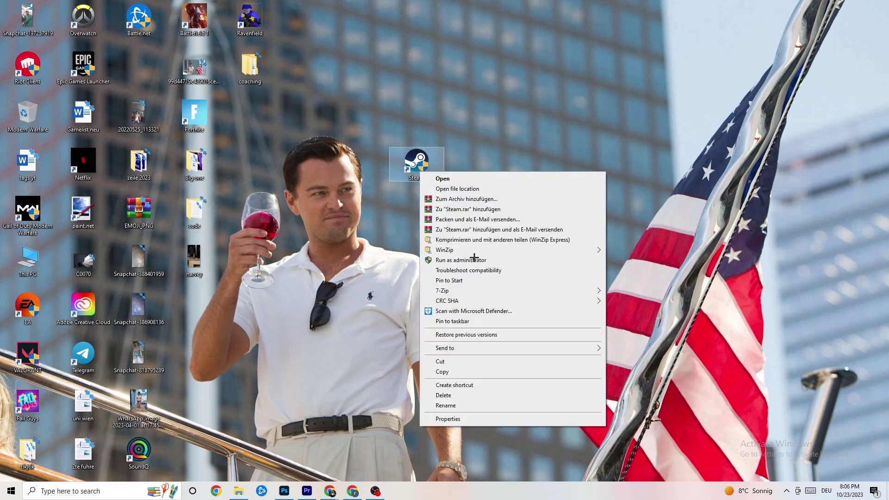
{"action": "left_click", "coordinate": [464, 418]}
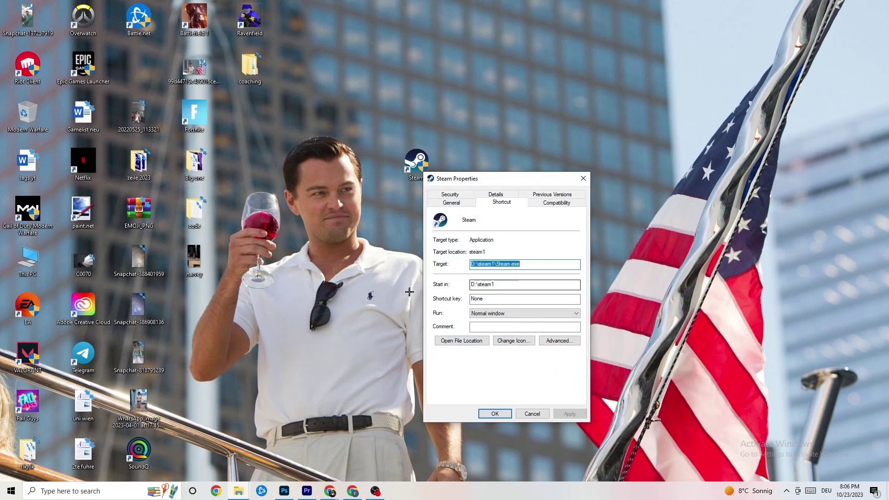
{"action": "left_click", "coordinate": [556, 202]}
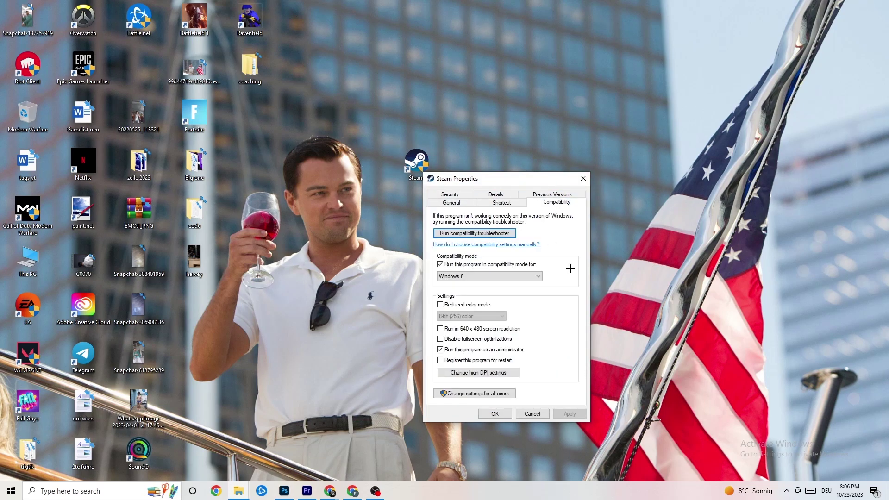
{"action": "left_click", "coordinate": [583, 179]}
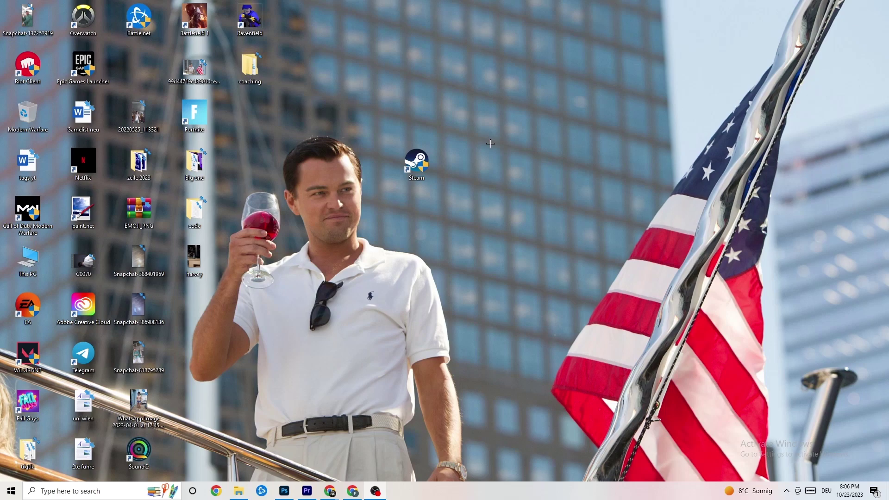
{"action": "left_click_drag", "start_coordinate": [416, 162], "coordinate": [139, 67]}
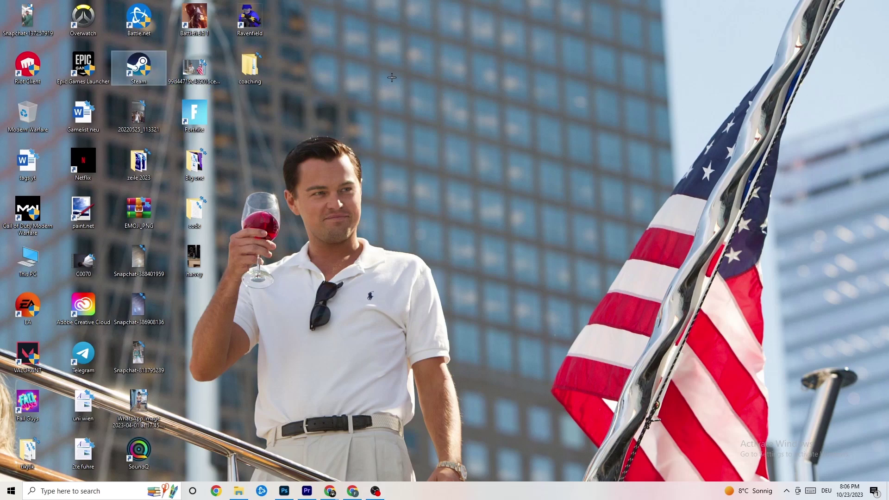
{"action": "left_click", "coordinate": [431, 90]}
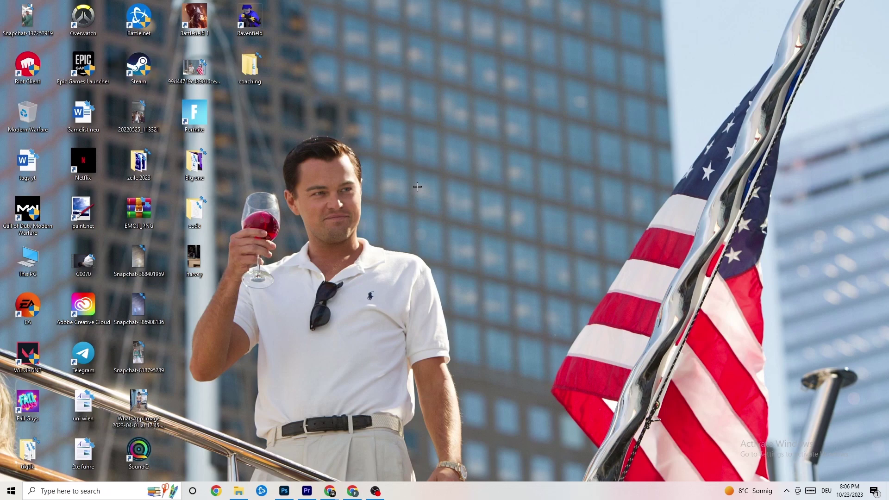
- Open Task Manager and maximize its window
{"action": "right_click", "coordinate": [409, 494]}
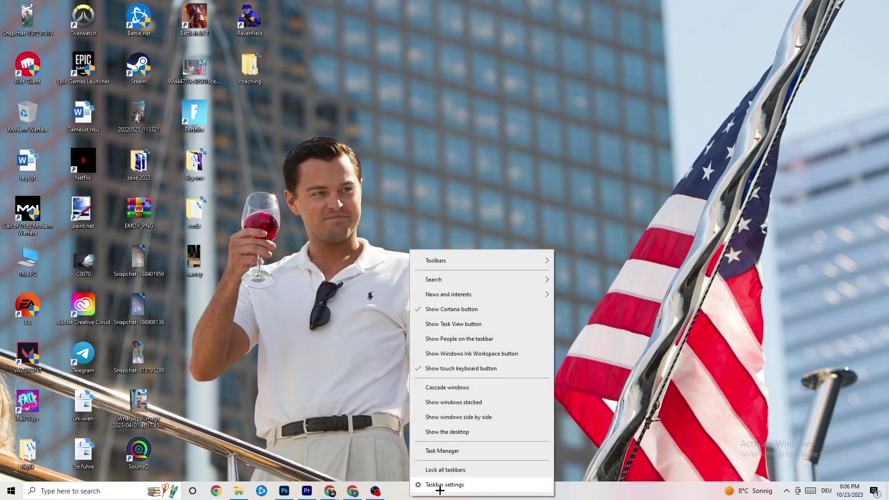
{"action": "left_click", "coordinate": [454, 451]}
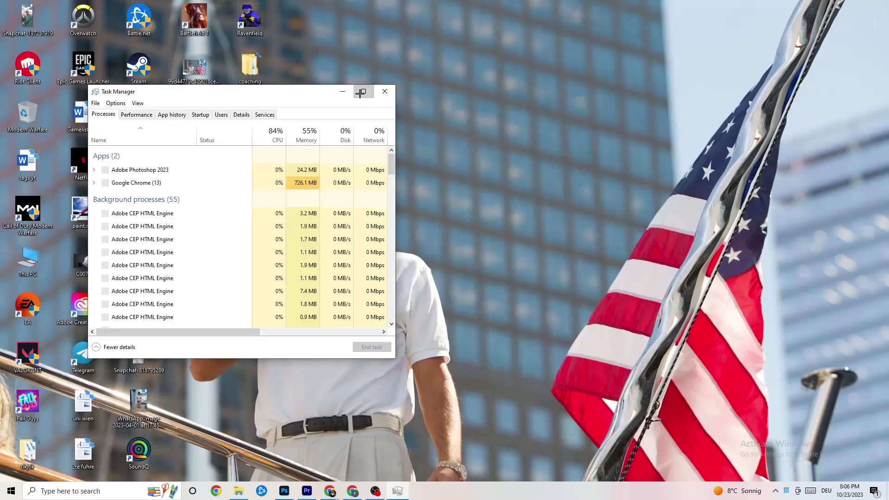
{"action": "left_click", "coordinate": [363, 91]}
{"action": "left_click_drag", "start_coordinate": [379, 5], "coordinate": [384, 40]}
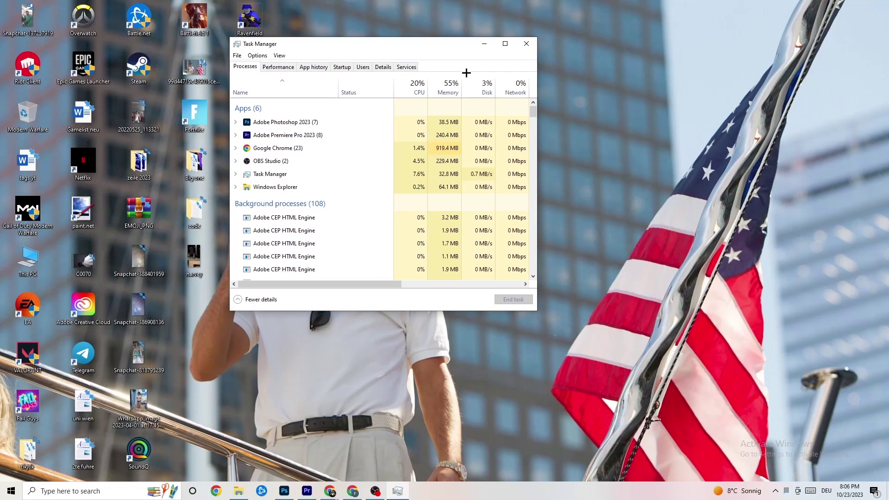
{"action": "left_click", "coordinate": [504, 43]}
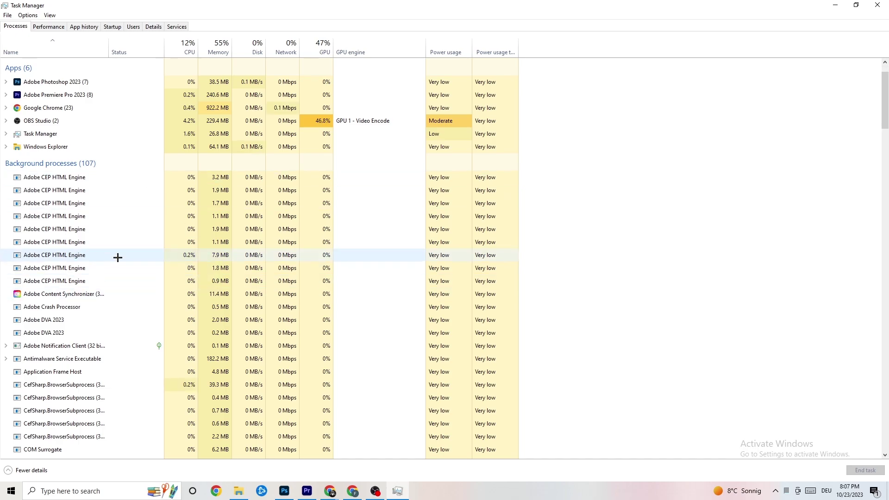
- Look through the running processes and end the Adobe Photoshop 2023 task
{"action": "scroll", "coordinate": [117, 255], "scroll_direction": "down", "scroll_amount": 15}
{"action": "scroll", "coordinate": [235, 229], "scroll_direction": "down", "scroll_amount": 4}
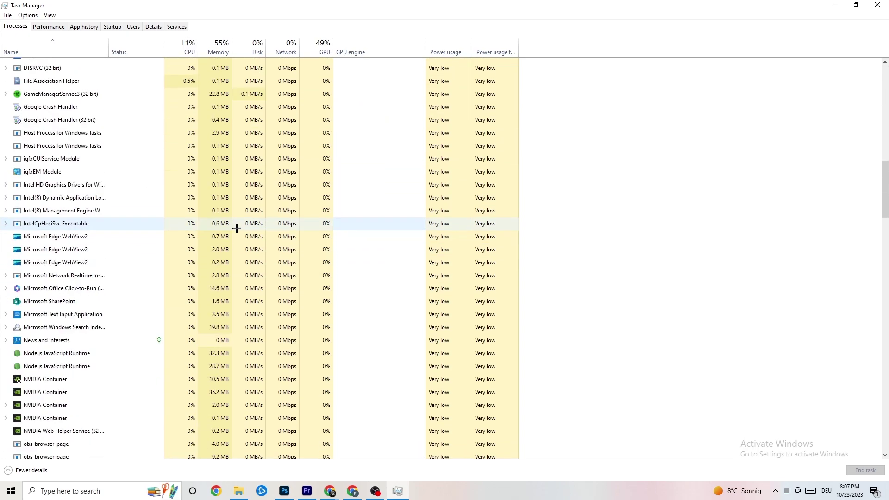
{"action": "scroll", "coordinate": [237, 229], "scroll_direction": "up", "scroll_amount": 16}
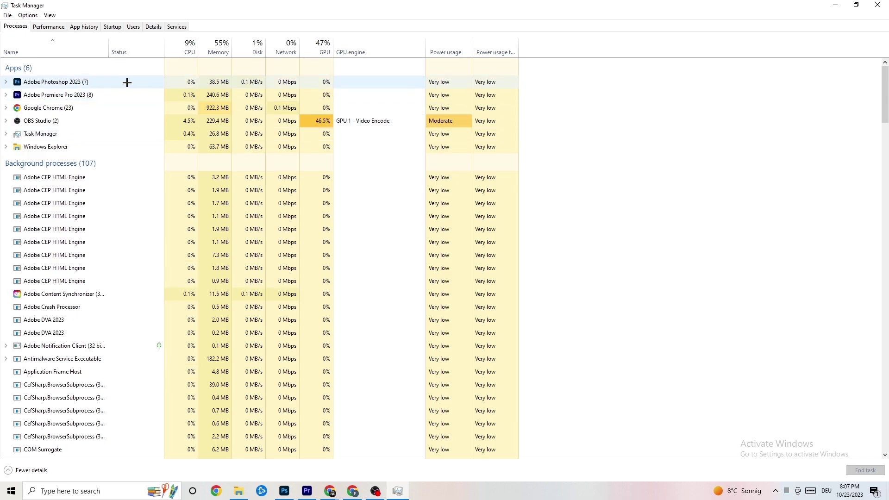
{"action": "right_click", "coordinate": [230, 83]}
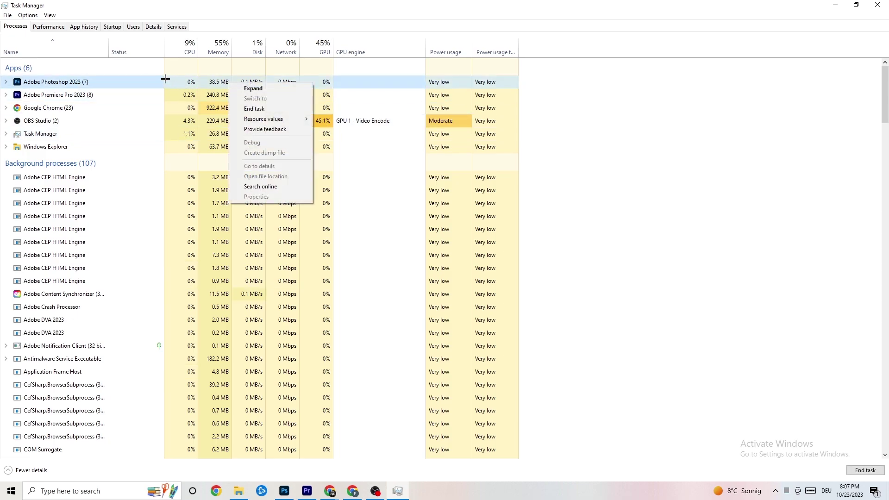
{"action": "right_click", "coordinate": [122, 86]}
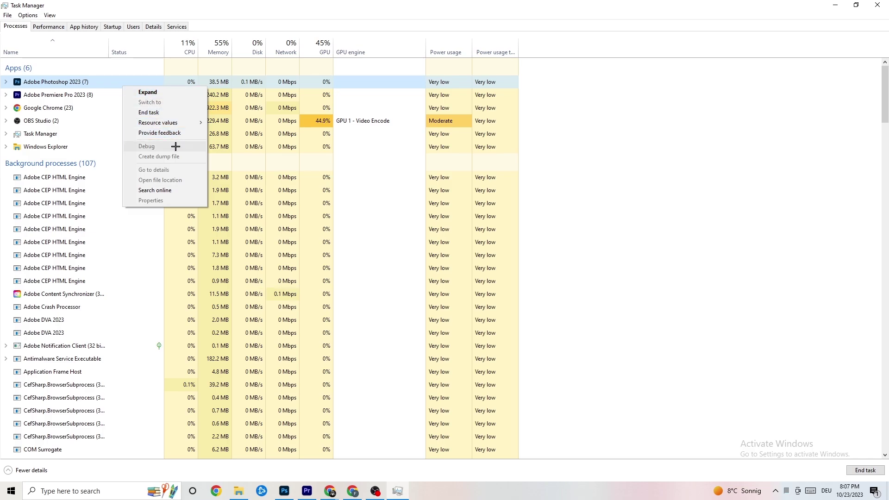
{"action": "left_click", "coordinate": [175, 112]}
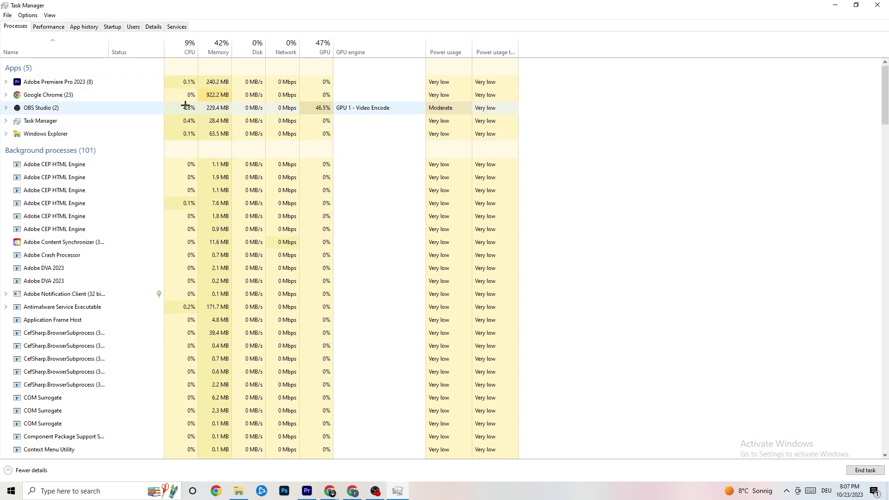
- Examine Task Manager's performance, app history, startup, user and process detail views, and return to the running processes
{"action": "double_click", "coordinate": [308, 6]}
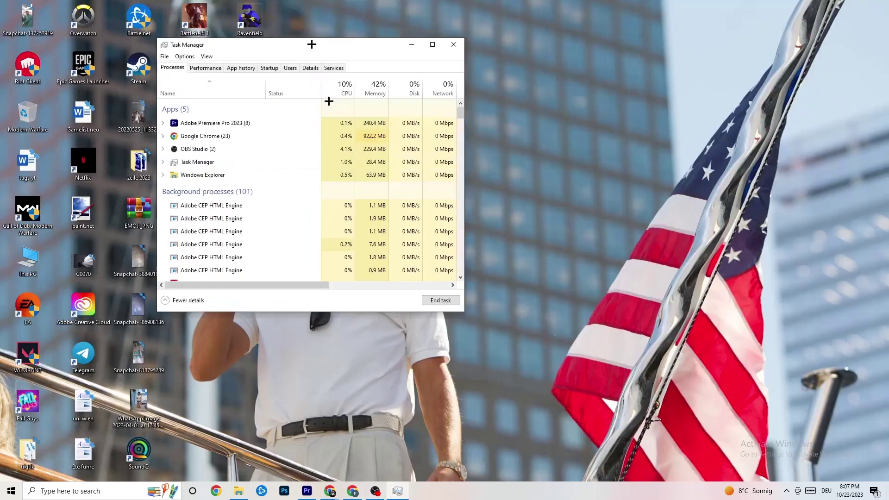
{"action": "double_click", "coordinate": [311, 39]}
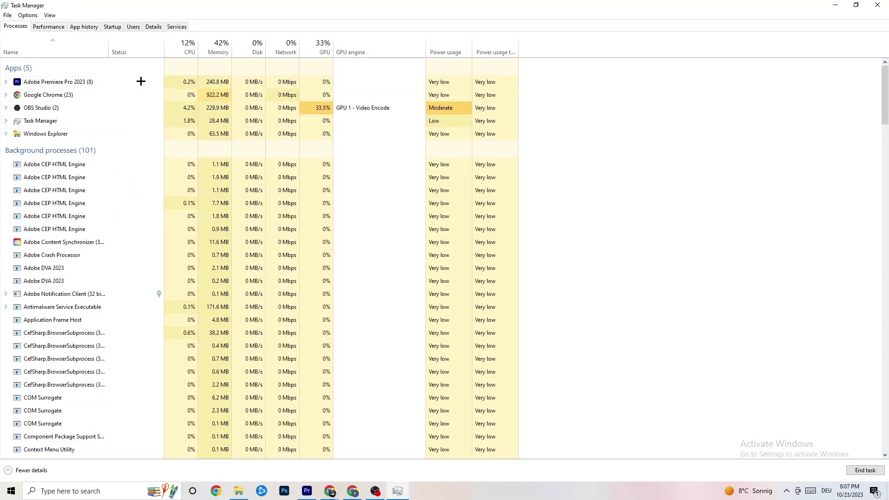
{"action": "right_click", "coordinate": [88, 79]}
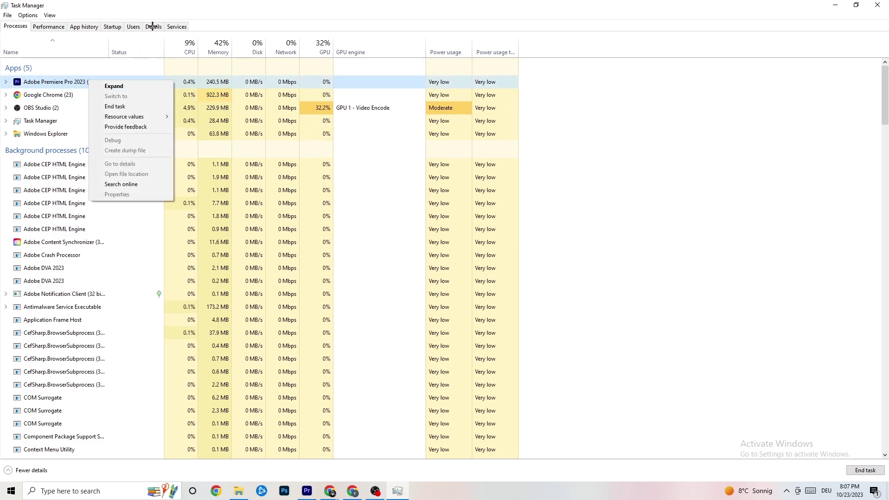
{"action": "left_click", "coordinate": [55, 27]}
{"action": "left_click", "coordinate": [84, 27]}
{"action": "left_click", "coordinate": [112, 27]}
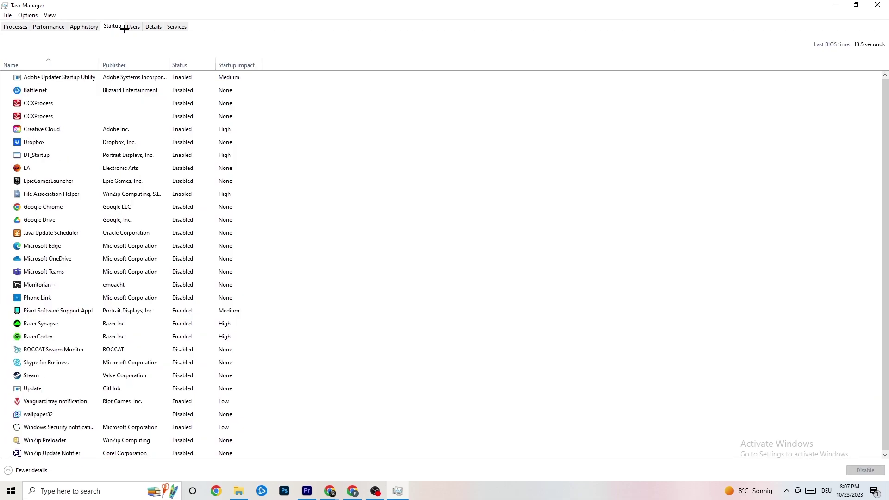
{"action": "left_click", "coordinate": [132, 27]}
{"action": "left_click", "coordinate": [154, 28]}
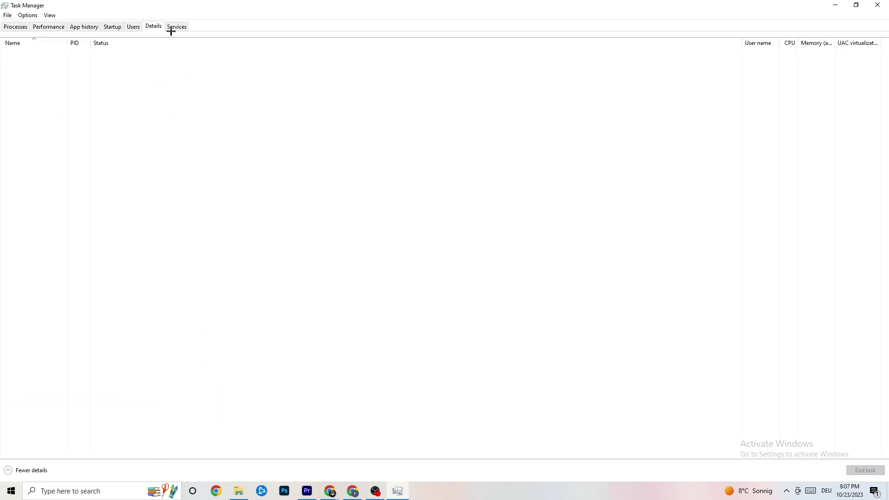
{"action": "left_click", "coordinate": [14, 27]}
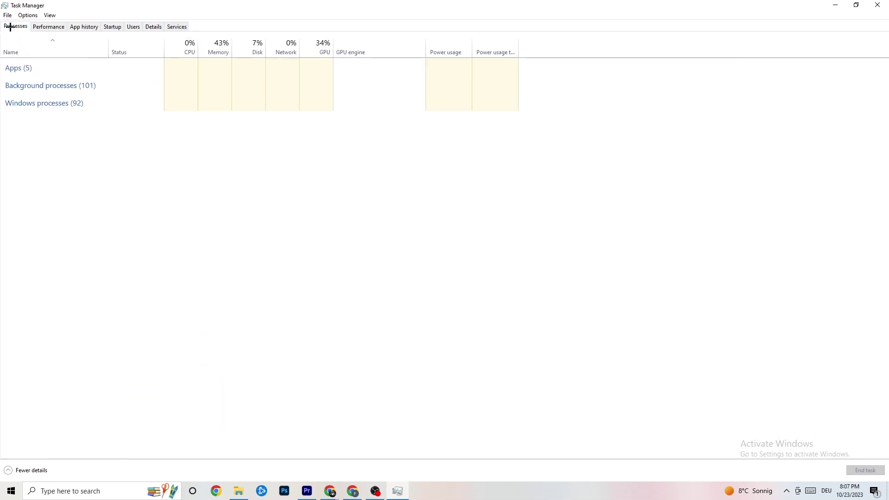
- Show the available priority levels for the Adobe Premiere Pro process in the detailed process list
{"action": "left_click", "coordinate": [153, 27]}
{"action": "right_click", "coordinate": [74, 70]}
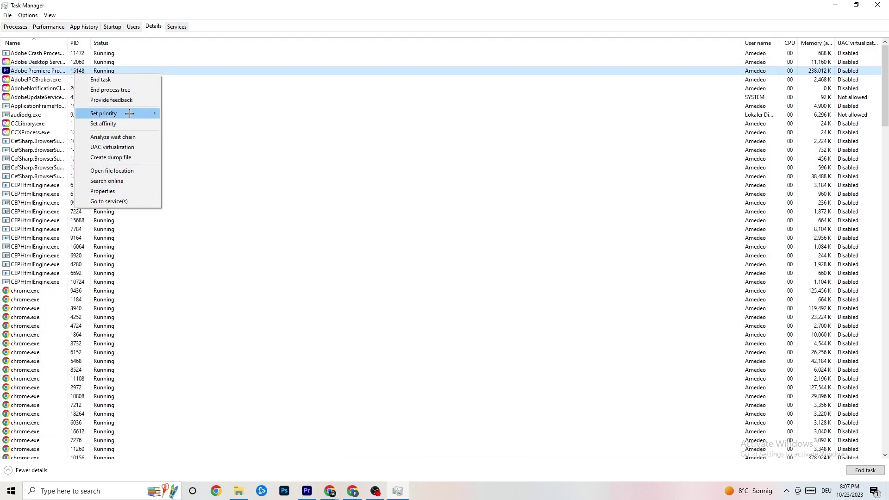
{"action": "left_click", "coordinate": [23, 28]}
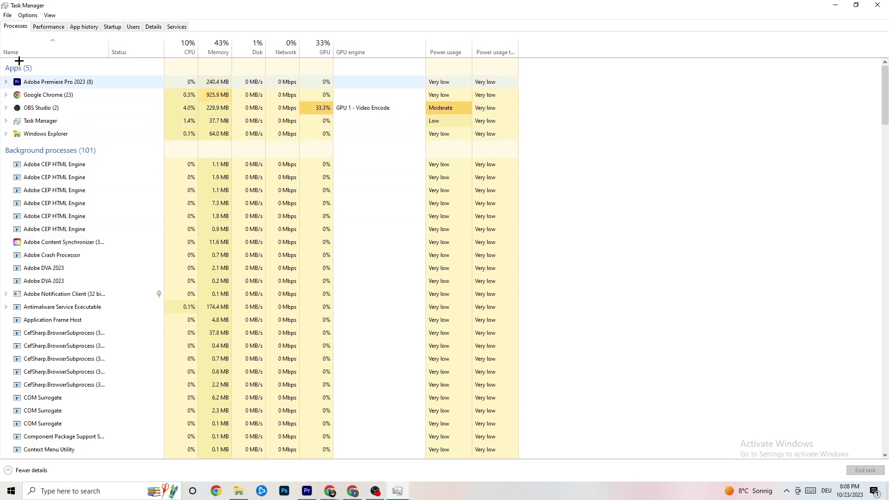
{"action": "left_click", "coordinate": [153, 26]}
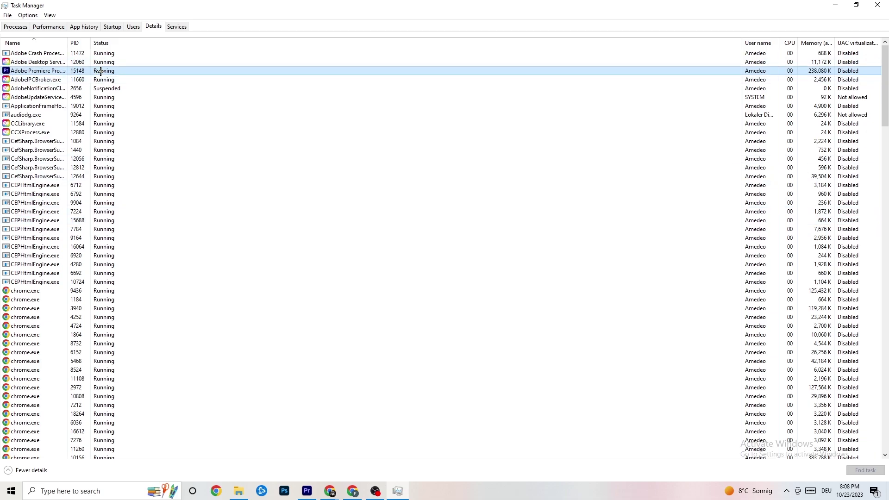
{"action": "right_click", "coordinate": [100, 71]}
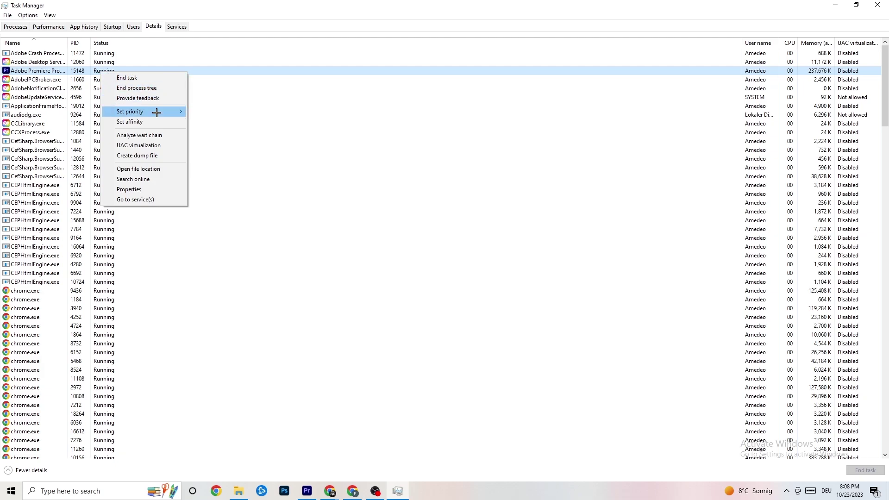
{"action": "mouse_move", "coordinate": [156, 113]}
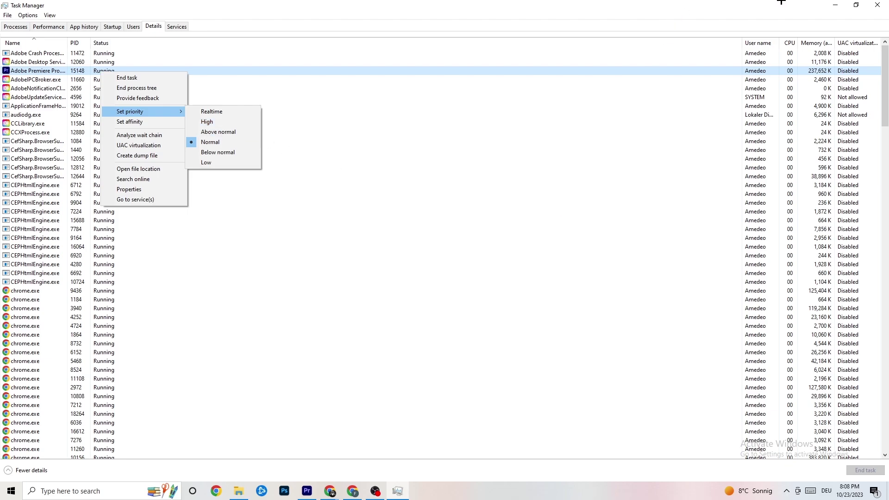
- Review the startup programs and the available actions for Adobe Updater Startup Utility, and close Task Manager
{"action": "left_click", "coordinate": [211, 53]}
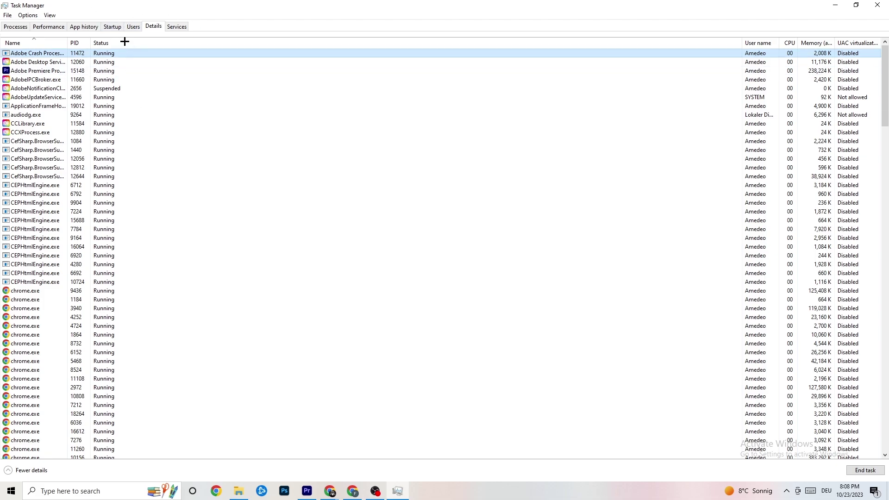
{"action": "left_click", "coordinate": [115, 29]}
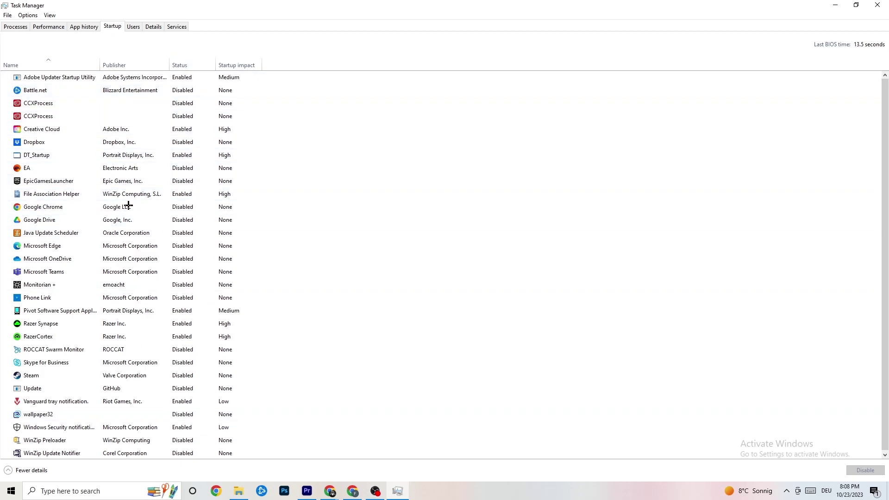
{"action": "left_click", "coordinate": [189, 79]}
{"action": "right_click", "coordinate": [190, 80]}
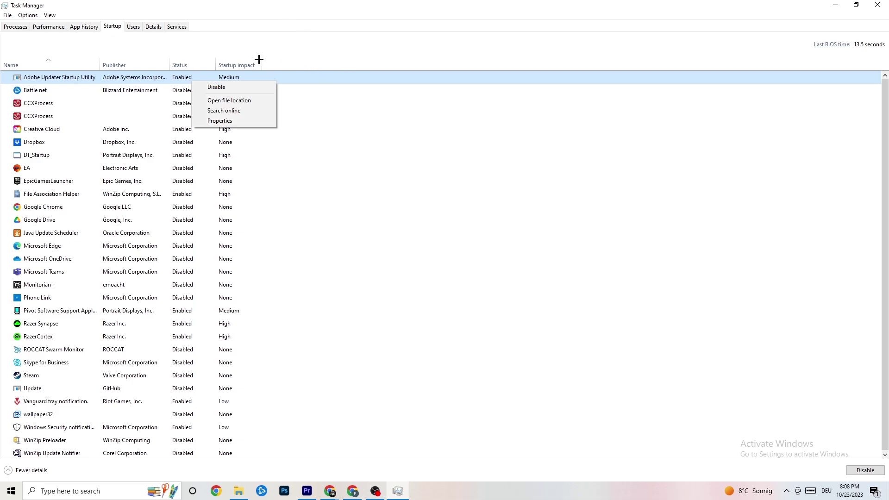
{"action": "left_click", "coordinate": [333, 2]}
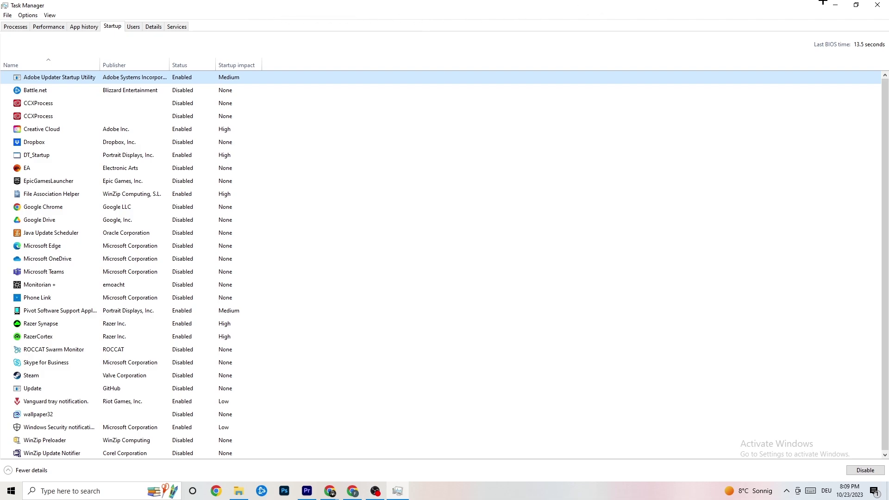
{"action": "left_click", "coordinate": [876, 4]}
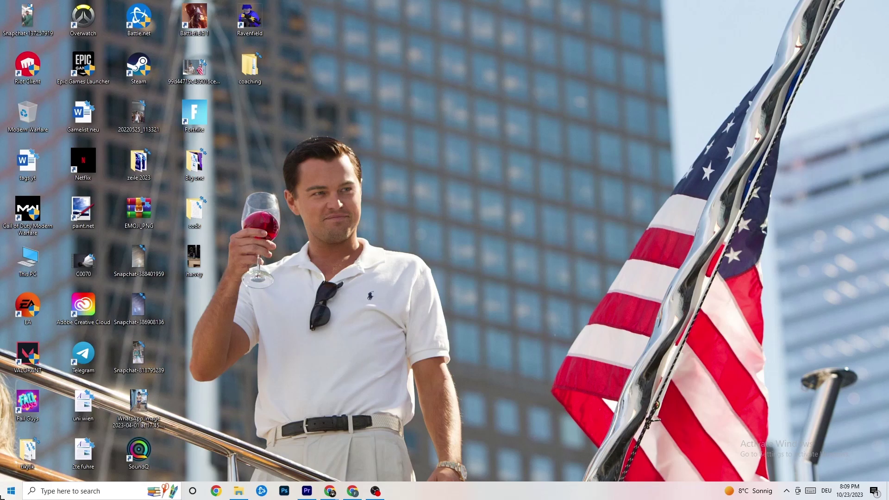
- Open the display settings in Windows Settings and check the scaling and display resolution options
{"action": "left_click", "coordinate": [11, 490]}
{"action": "left_click", "coordinate": [11, 447]}
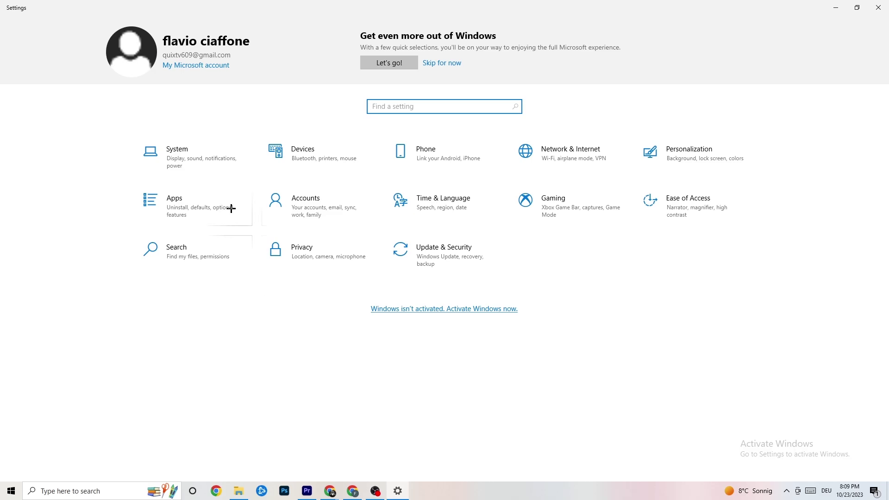
{"action": "left_click", "coordinate": [213, 166]}
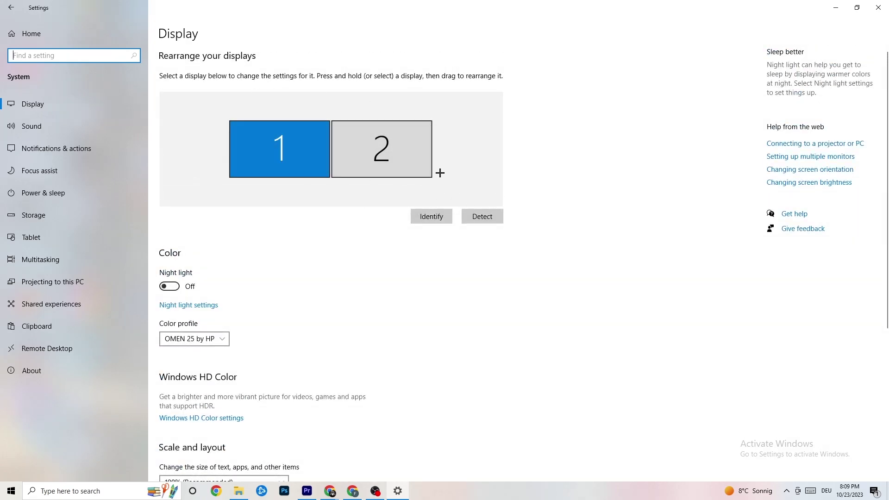
{"action": "scroll", "coordinate": [355, 200], "scroll_direction": "down", "scroll_amount": 5}
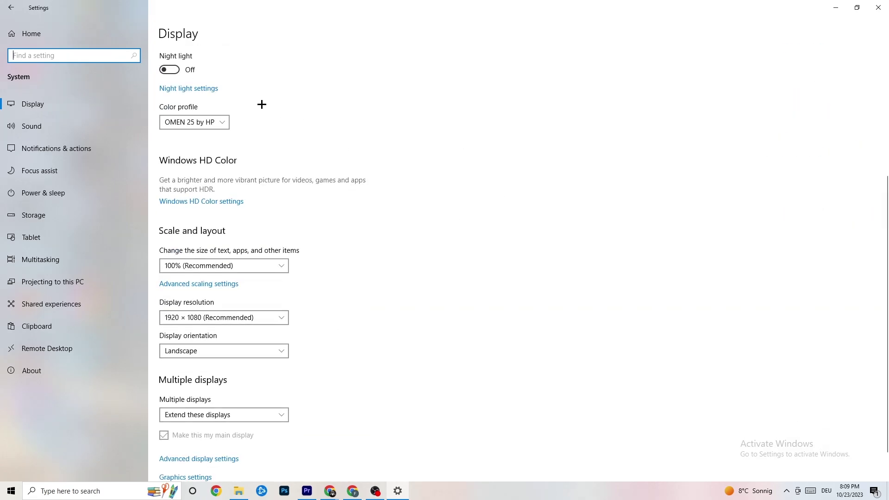
{"action": "left_click", "coordinate": [280, 268]}
{"action": "left_click", "coordinate": [250, 266]}
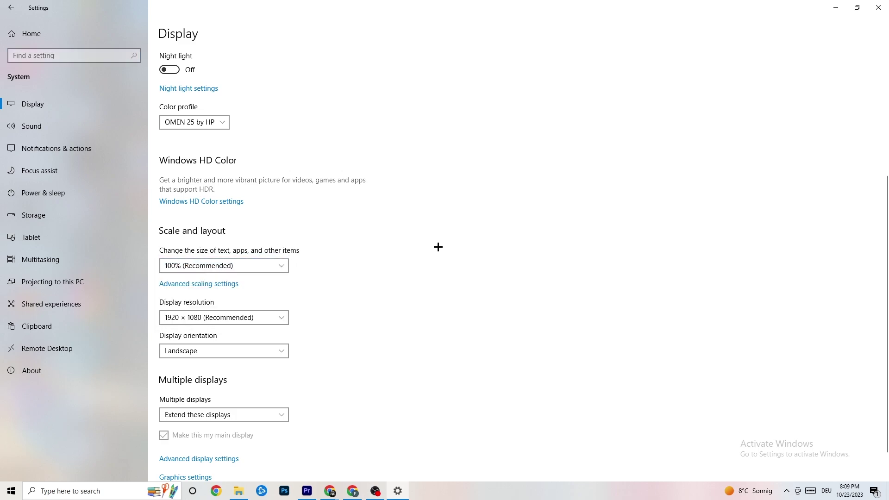
{"action": "left_click", "coordinate": [269, 318]}
{"action": "left_click", "coordinate": [395, 278]}
{"action": "scroll", "coordinate": [381, 270], "scroll_direction": "down", "scroll_amount": 1}
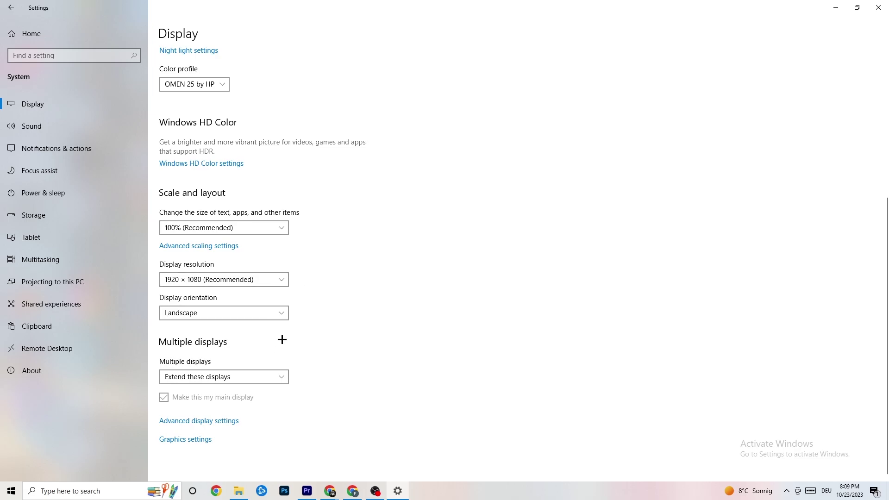
- Check the available power plans in Power Options and the Storage Sense configuration, including its run frequency choices
{"action": "left_click", "coordinate": [99, 191]}
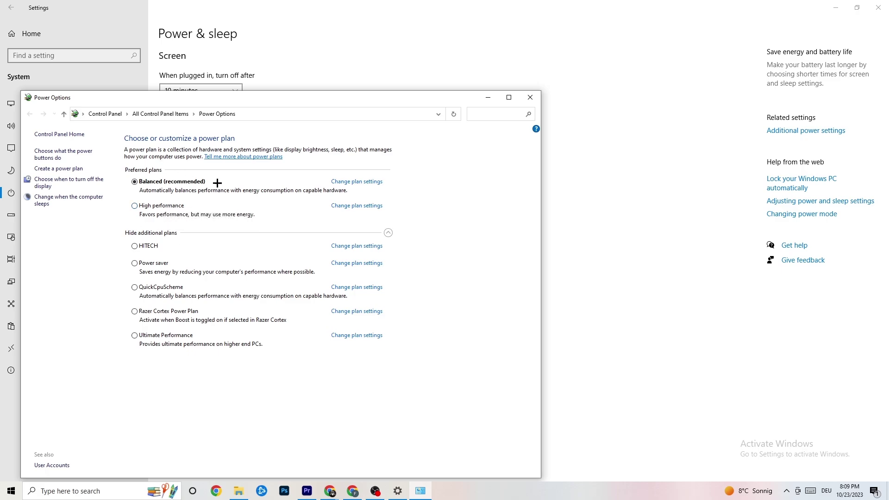
{"action": "left_click", "coordinate": [530, 98]}
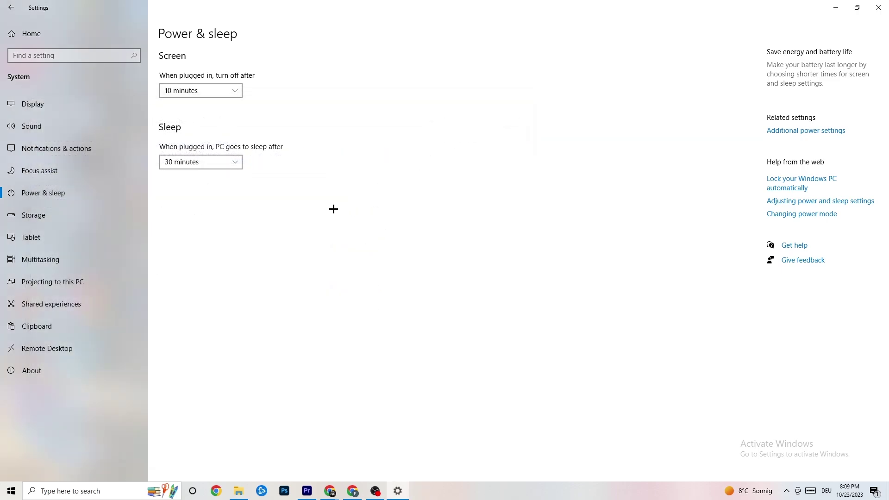
{"action": "left_click", "coordinate": [58, 222]}
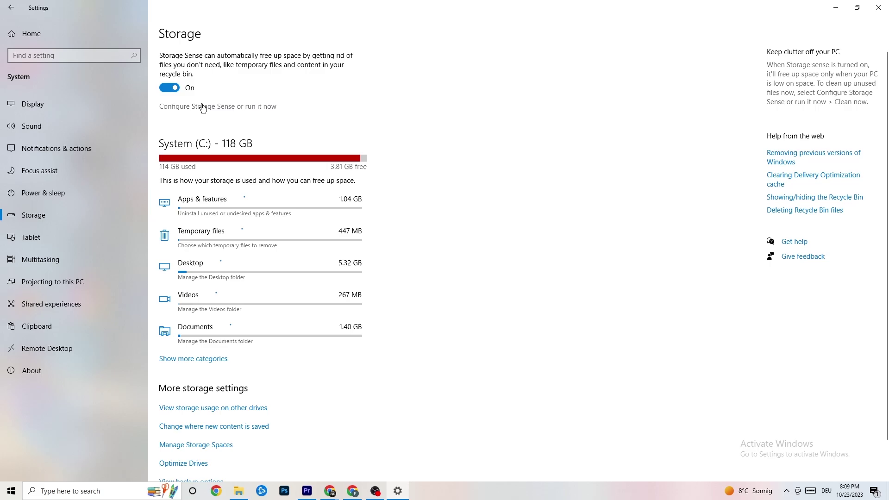
{"action": "left_click", "coordinate": [250, 108]}
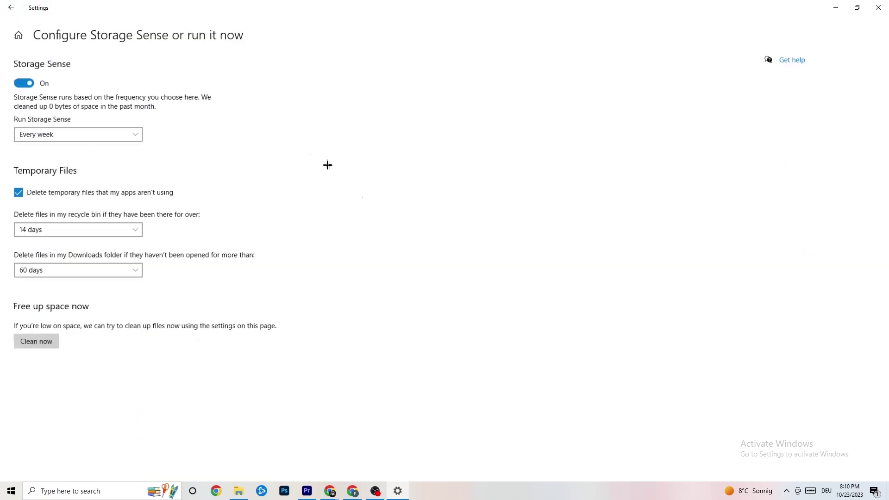
{"action": "left_click", "coordinate": [123, 138]}
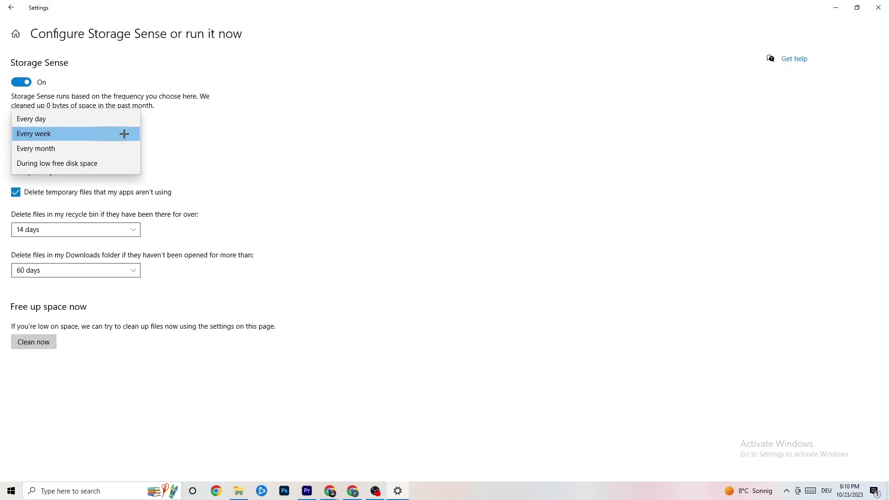
{"action": "left_click", "coordinate": [277, 132]}
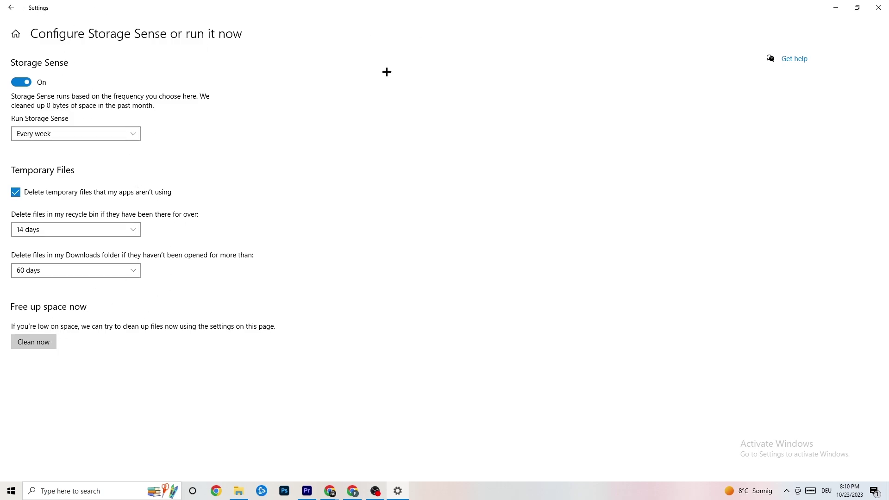
{"action": "left_click", "coordinate": [14, 11]}
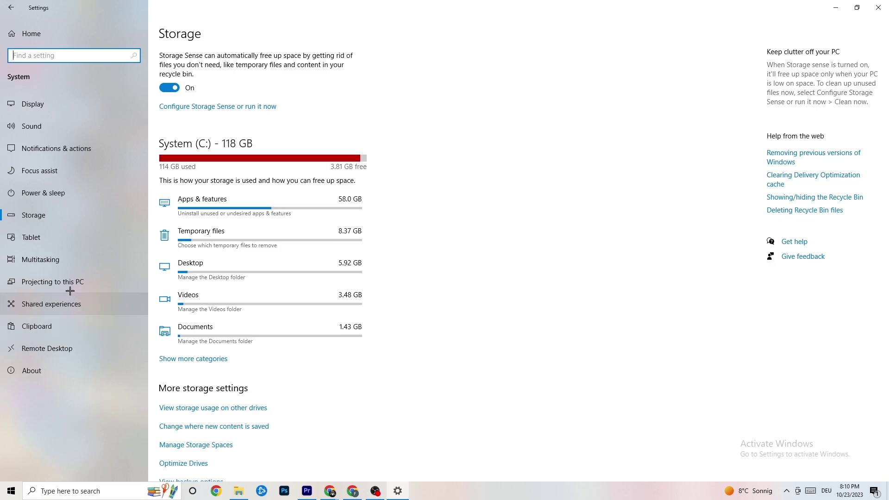
- Look through the Apps & features list and the default apps settings
{"action": "left_click", "coordinate": [5, 5]}
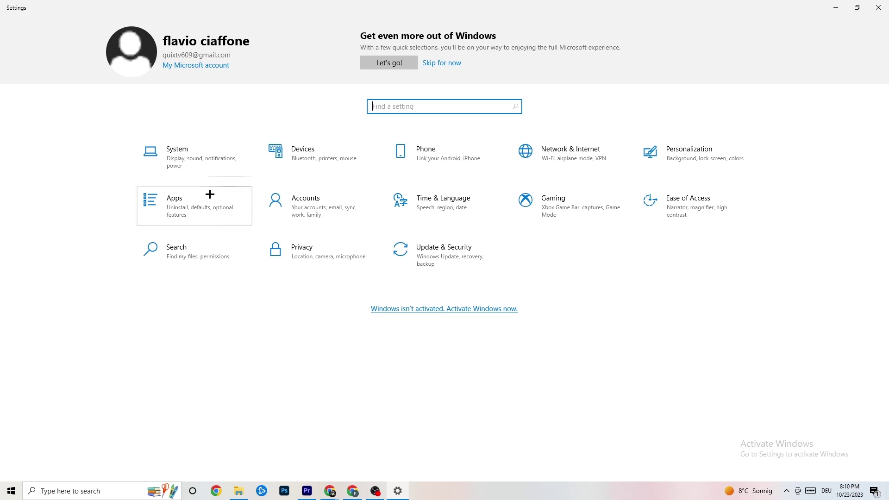
{"action": "left_click", "coordinate": [197, 204]}
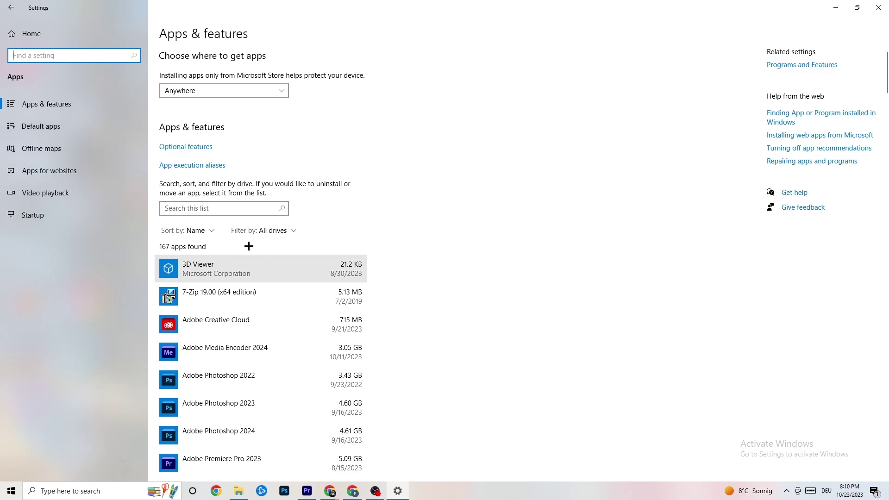
{"action": "left_click", "coordinate": [70, 127]}
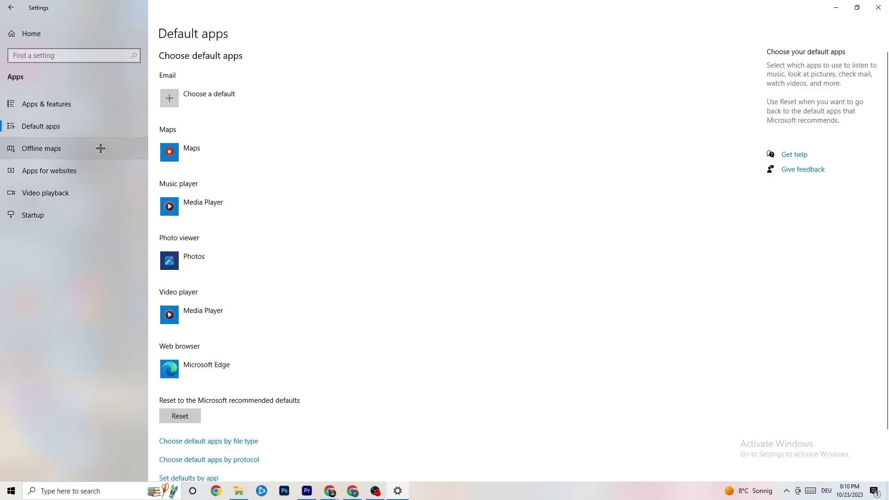
{"action": "left_click", "coordinate": [76, 106]}
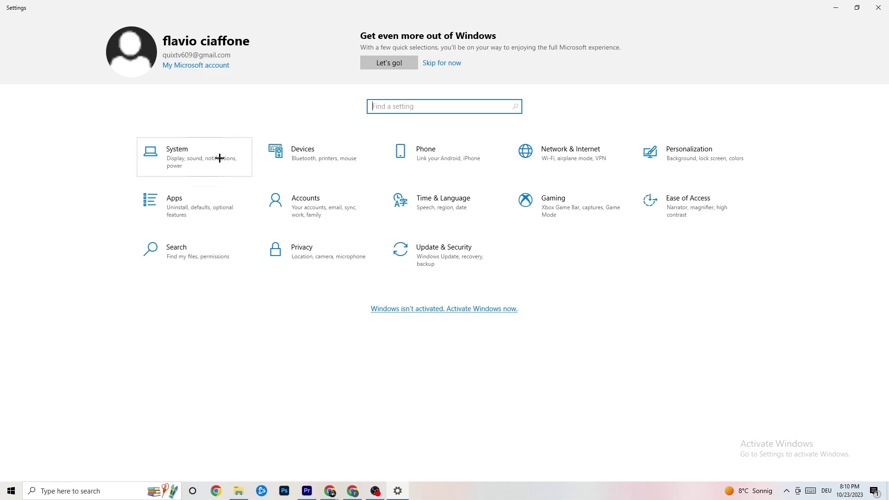
- Check the Xbox Game Bar, Captures and Game Mode settings, and open Update & Security
{"action": "left_click", "coordinate": [569, 219]}
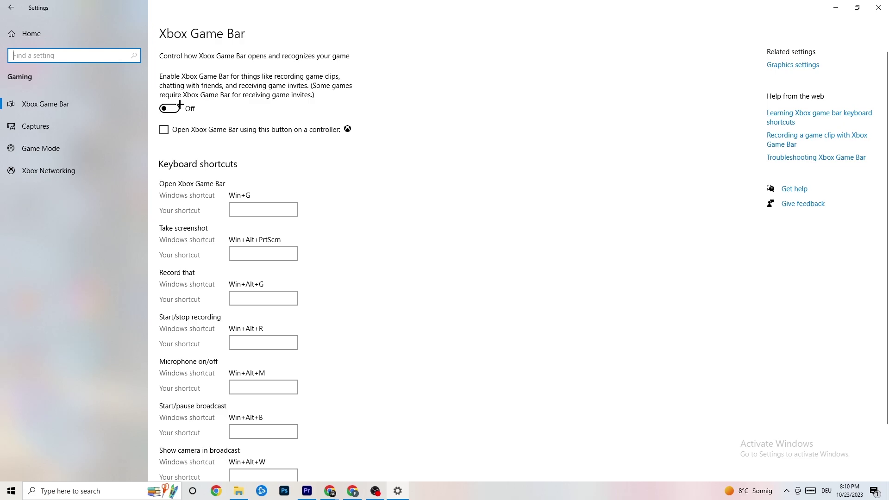
{"action": "left_click", "coordinate": [88, 125]}
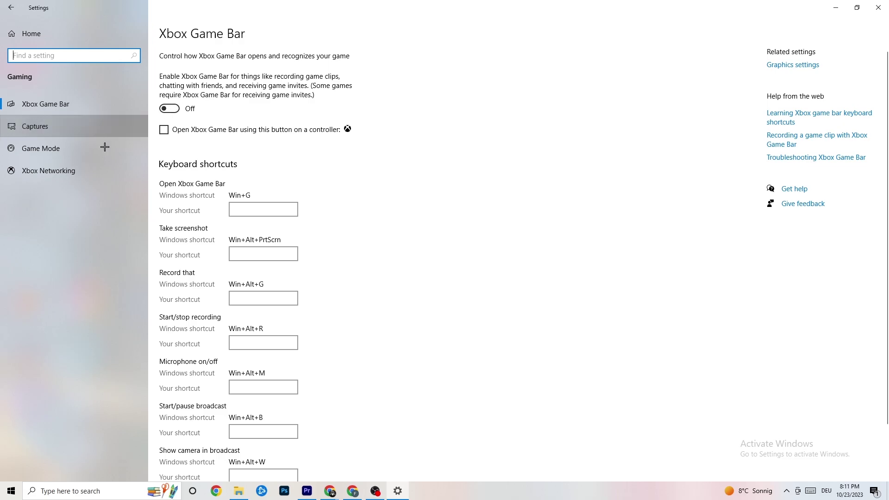
{"action": "scroll", "coordinate": [310, 197], "scroll_direction": "down", "scroll_amount": 3}
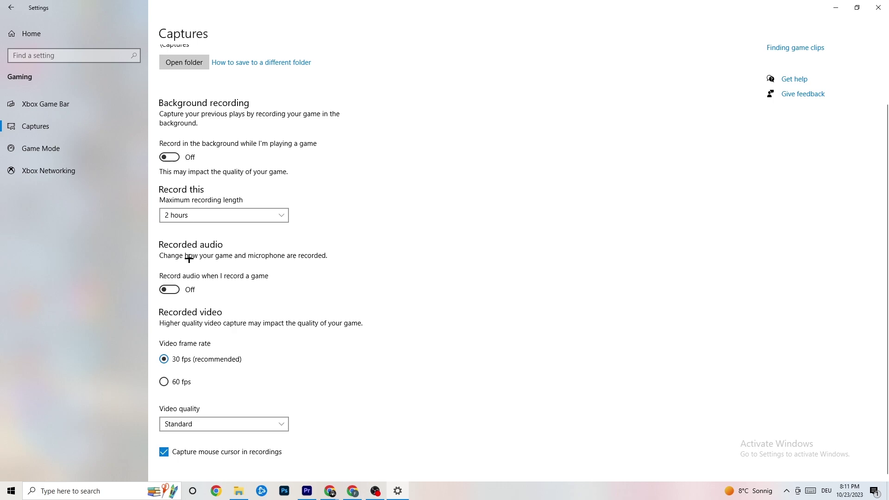
{"action": "left_click", "coordinate": [59, 146]}
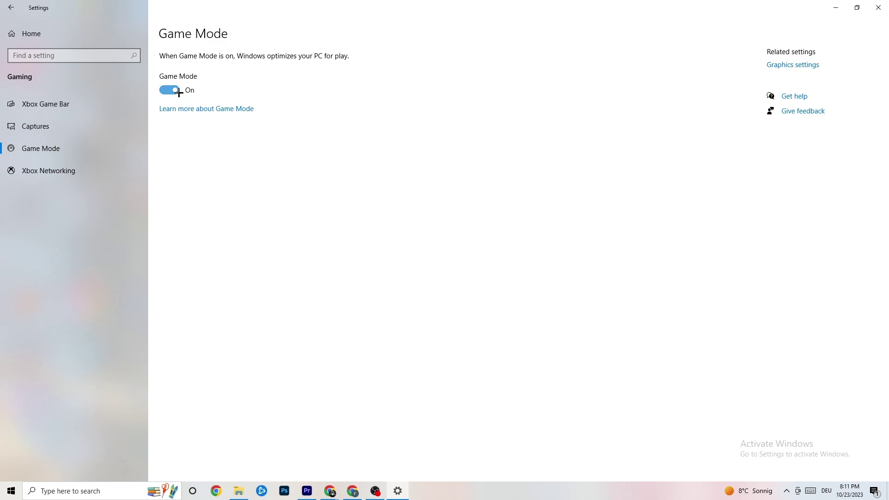
{"action": "left_click", "coordinate": [11, 7]}
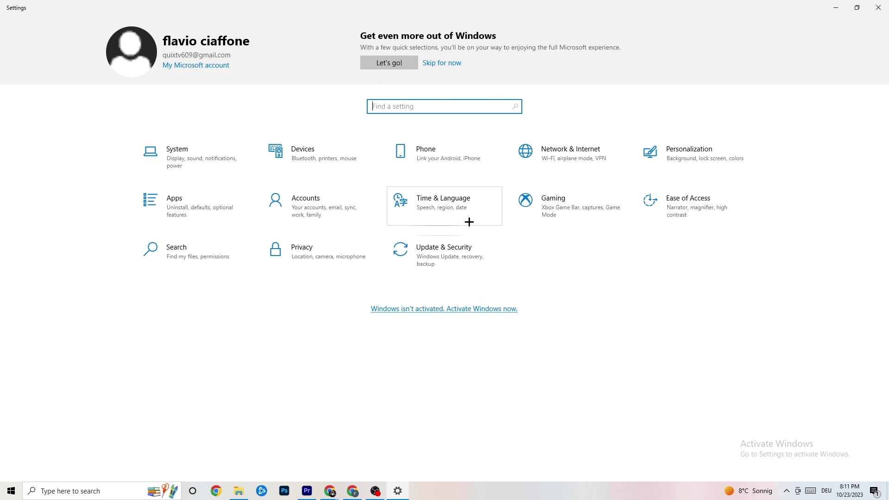
{"action": "left_click", "coordinate": [451, 251]}
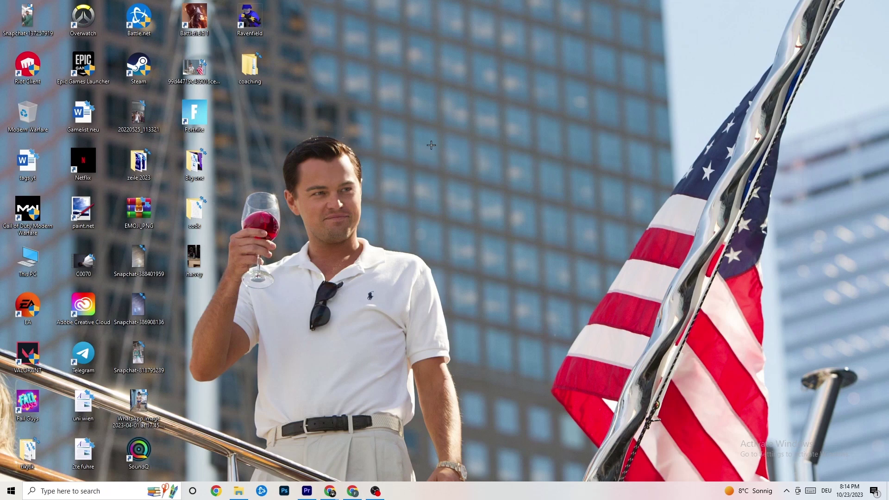
- Open NVIDIA Control Panel, examine its image preview and display resolution settings, and close it
{"action": "right_click", "coordinate": [398, 120]}
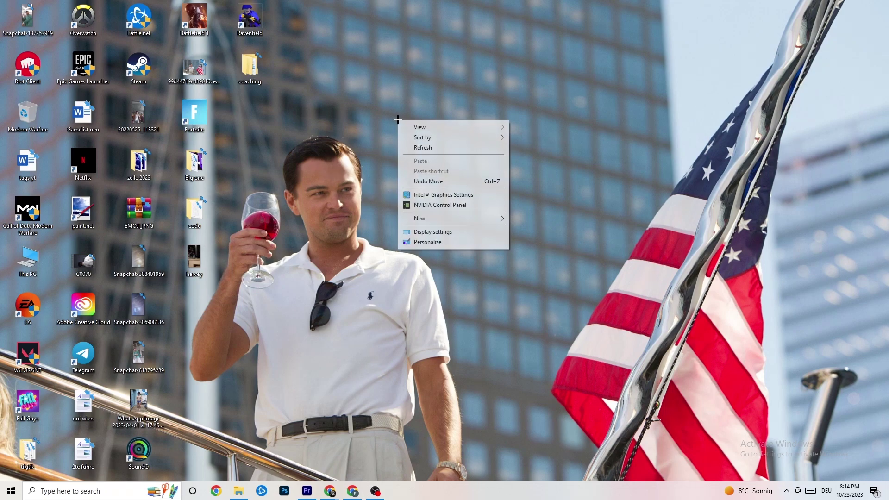
{"action": "left_click", "coordinate": [430, 207]}
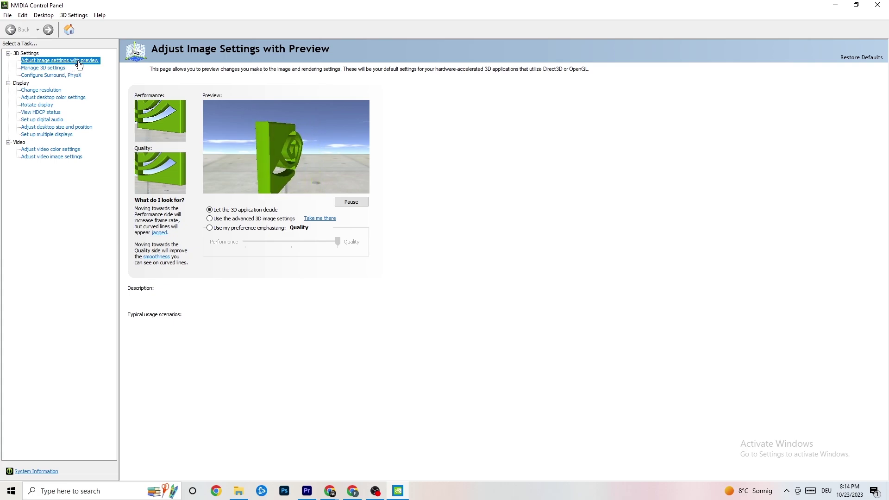
{"action": "mouse_move", "coordinate": [233, 214]}
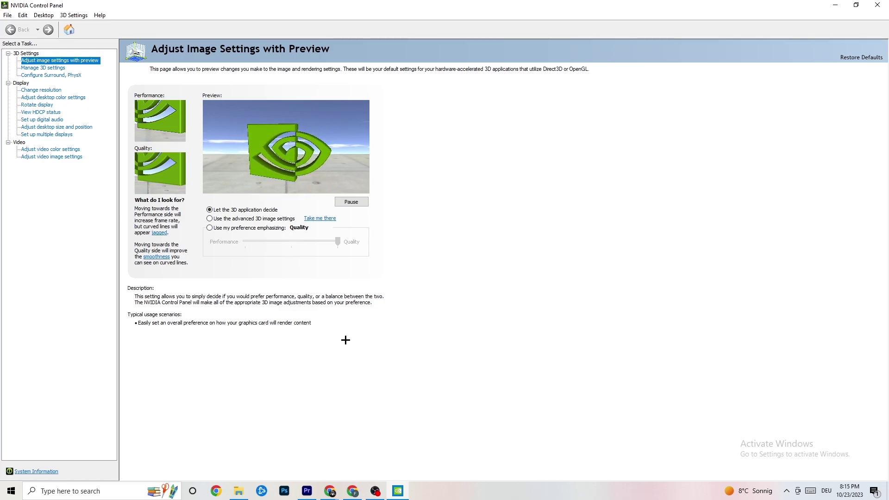
{"action": "left_click", "coordinate": [37, 91]}
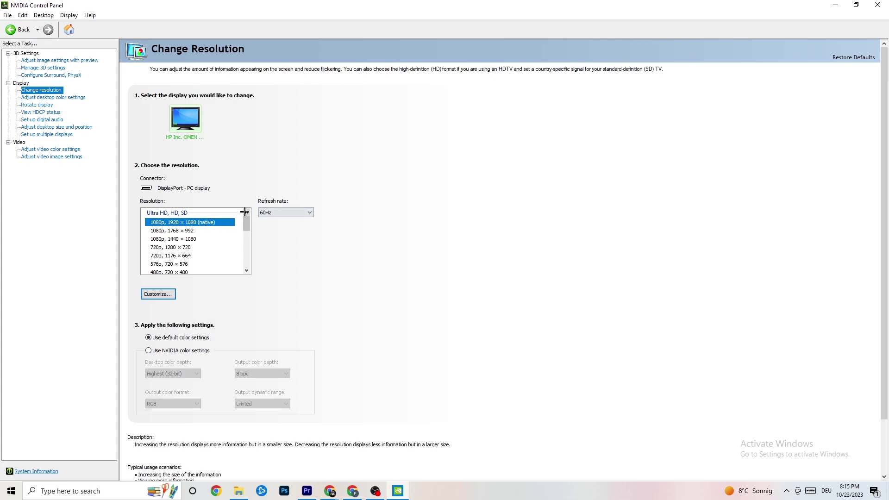
{"action": "mouse_move", "coordinate": [246, 223]}
{"action": "left_mouse_down"}
{"action": "mouse_move", "coordinate": [246, 237]}
{"action": "mouse_move", "coordinate": [247, 223]}
{"action": "left_mouse_up"}
{"action": "key", "text": "alt+F4"}
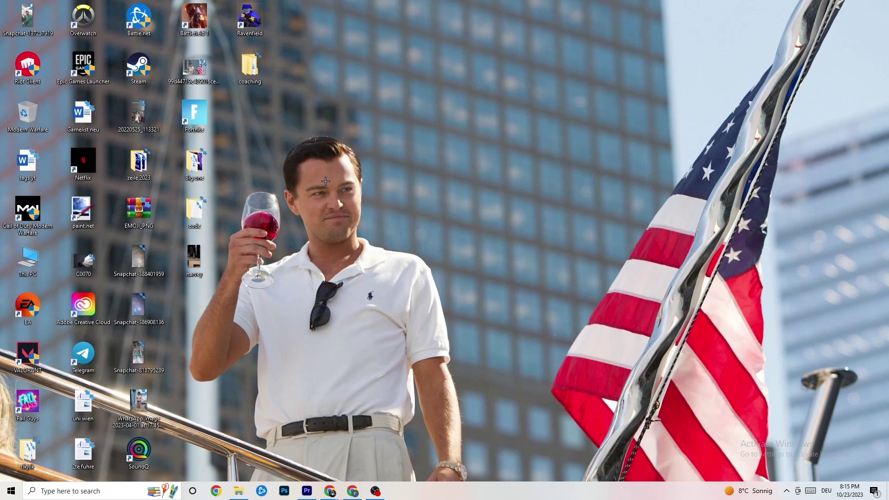
- Show the computer's sleep, shut down and restart options and dismiss them
{"action": "left_click", "coordinate": [11, 491]}
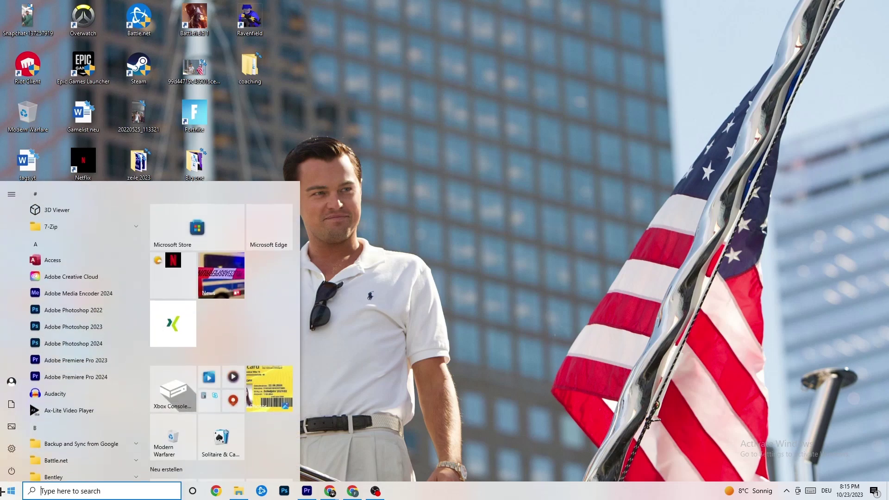
{"action": "left_click", "coordinate": [14, 471]}
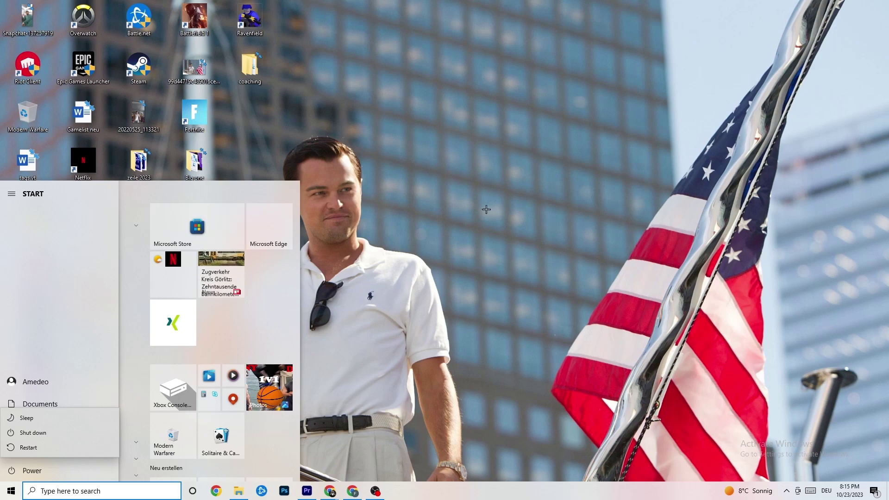
{"action": "left_click", "coordinate": [437, 187]}
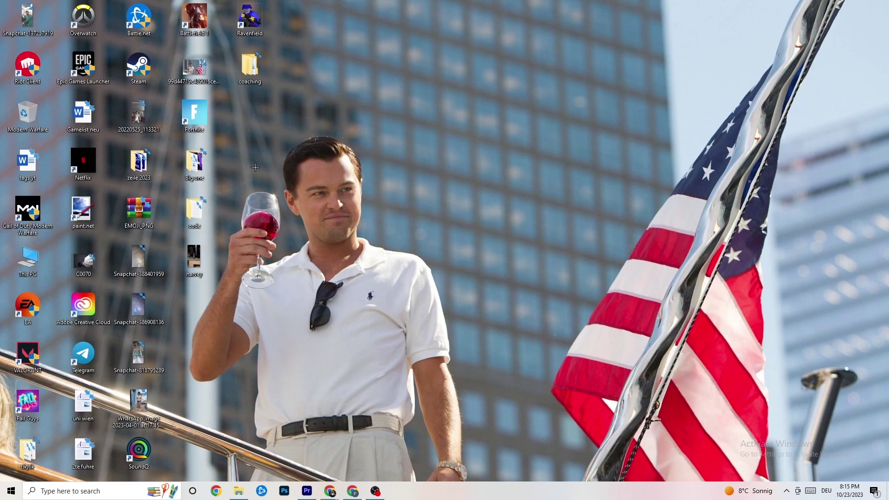